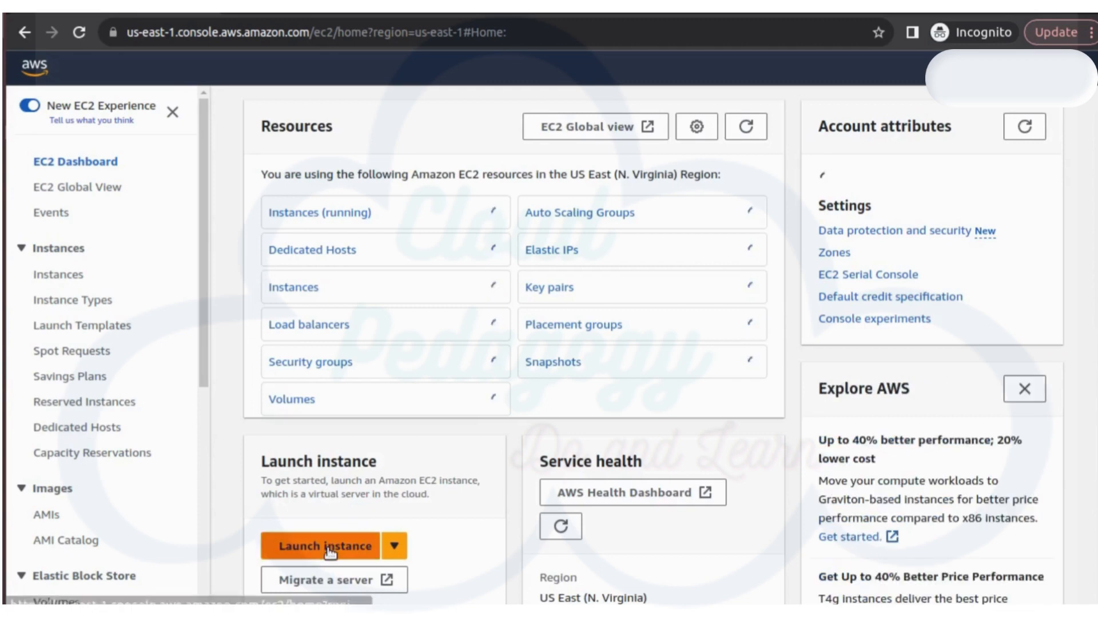
# - Start launching a new EC2 instance and name it WibdowdsRdpServer
pyautogui.click(329, 548)
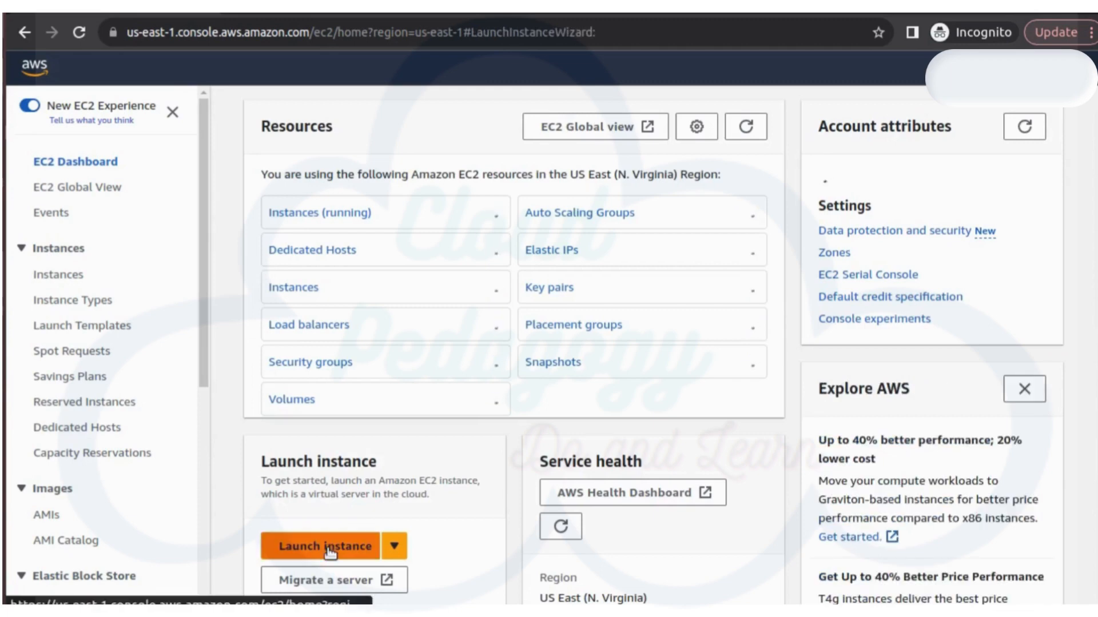
pyautogui.write('WibdowdsRdp')
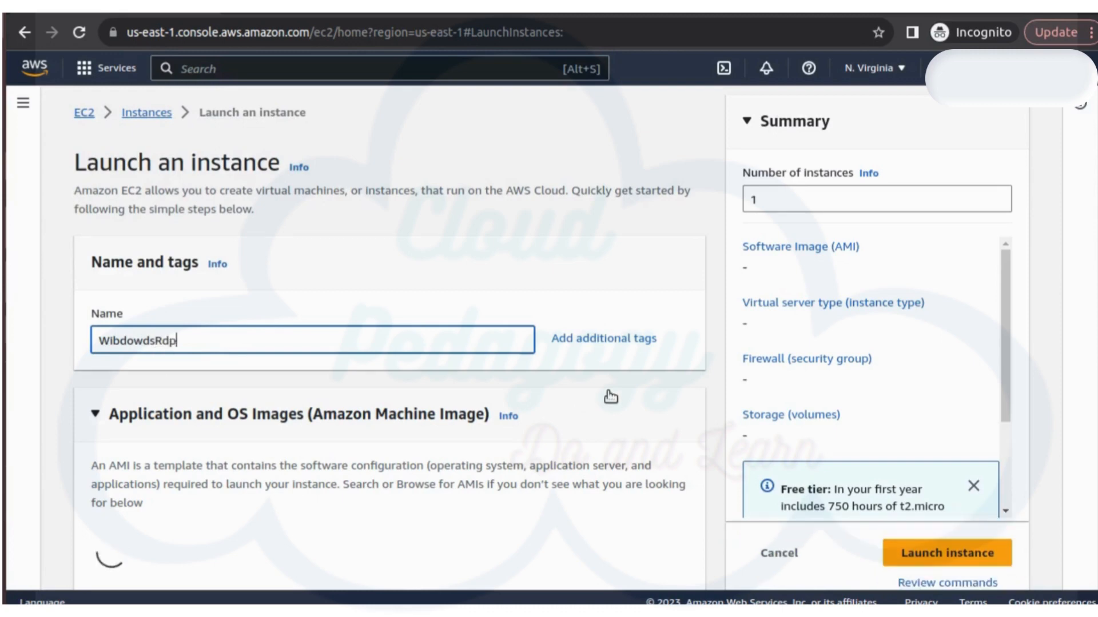
pyautogui.write('Server')
# - Choose the Windows quick-start image, Microsoft Windows Server 2022 Base, for the instance
pyautogui.scroll(-6, 610, 395)
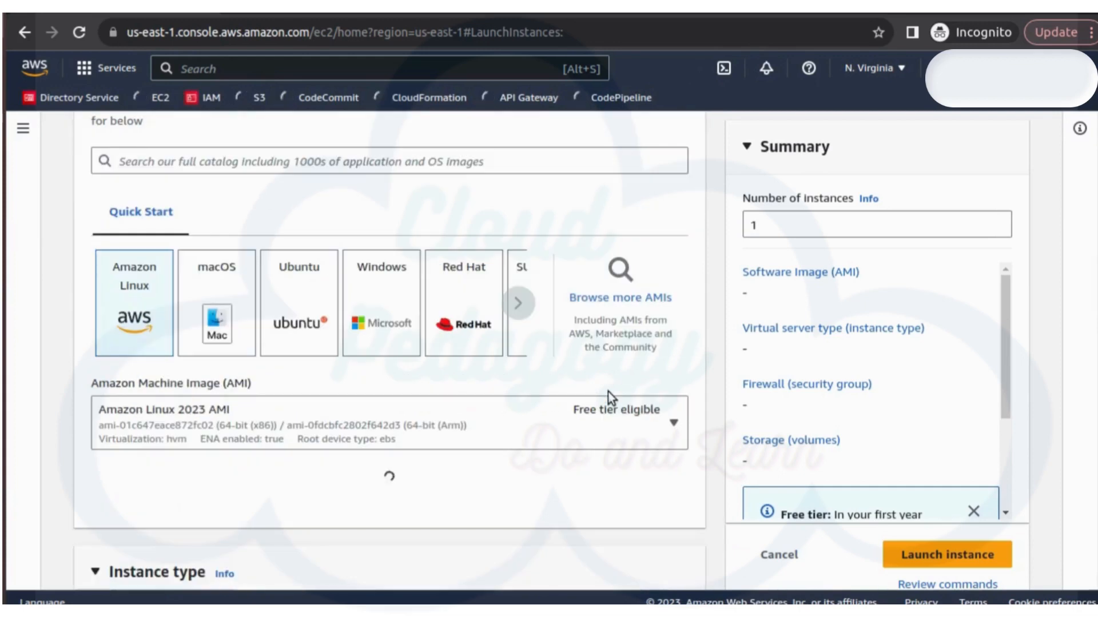
pyautogui.click(395, 303)
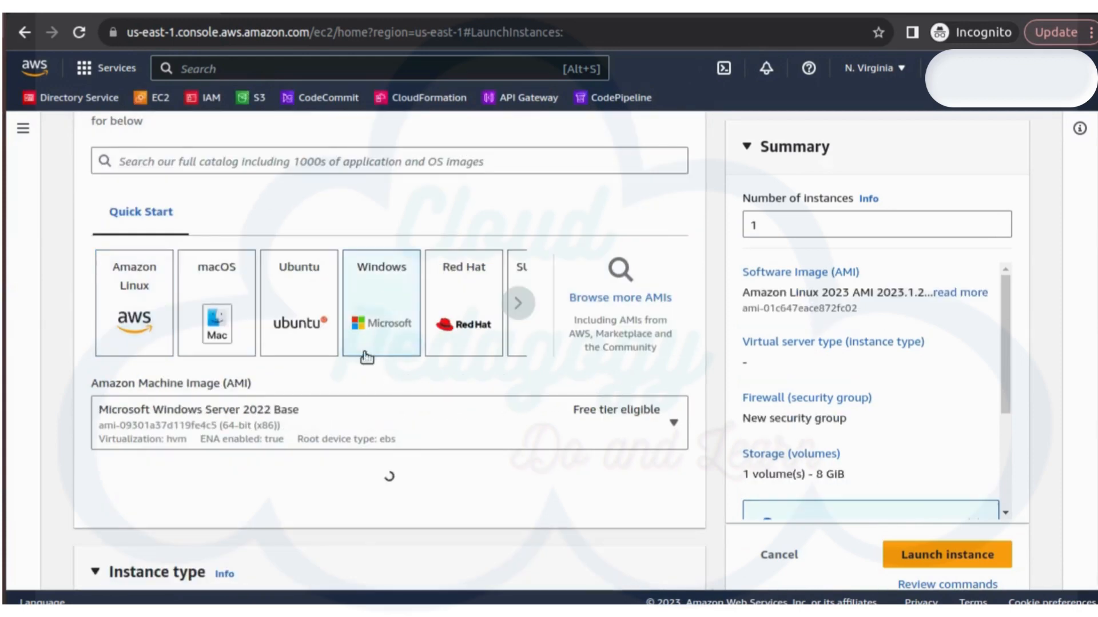
pyautogui.scroll(-4, 720, 379)
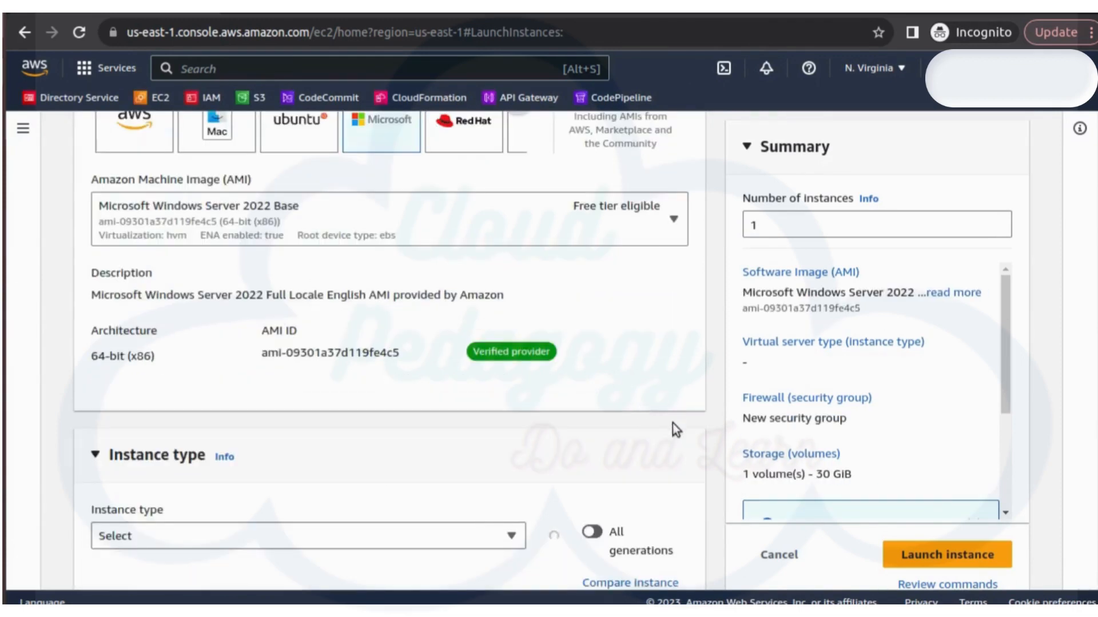
# - Create a new RSA key pair named windowsRdpKey in .pem format for logging in to the instance
pyautogui.scroll(-5, 503, 468)
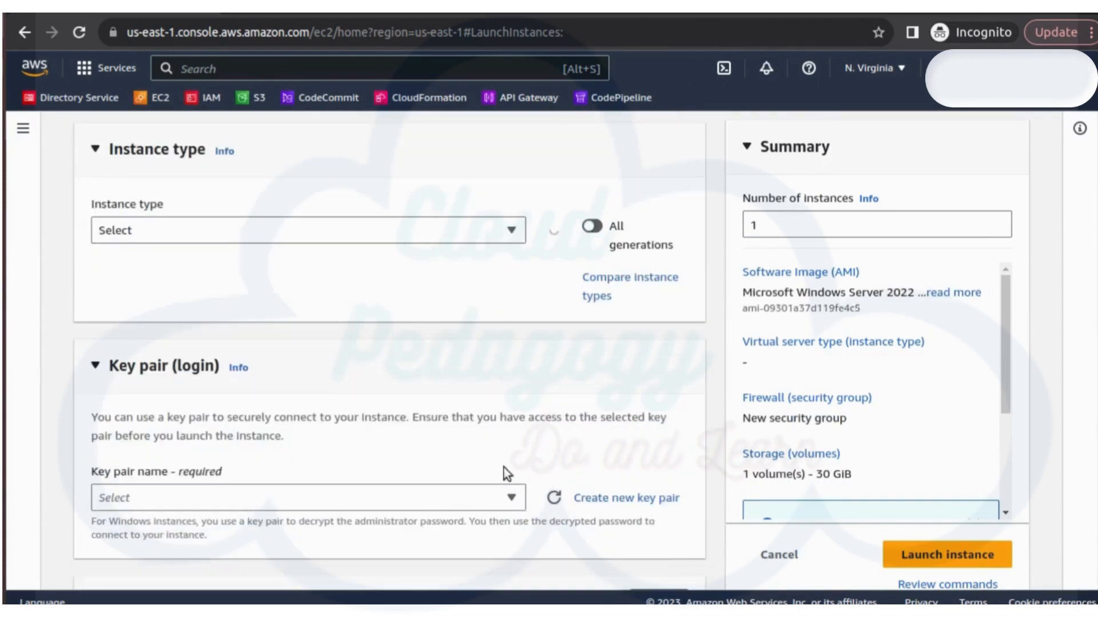
pyautogui.click(603, 498)
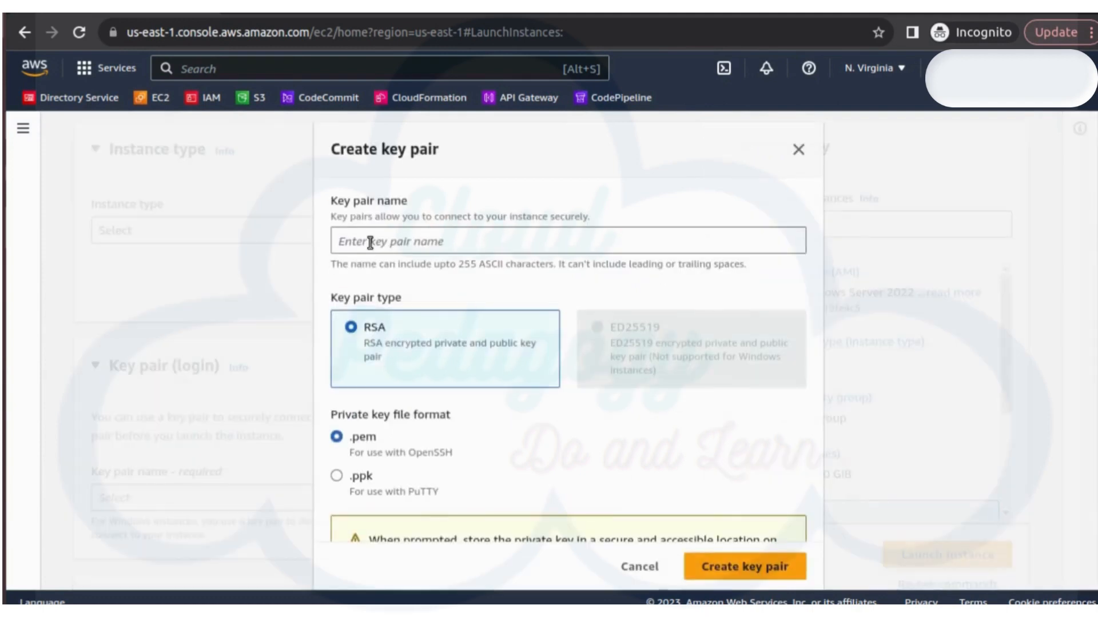
pyautogui.write('windows')
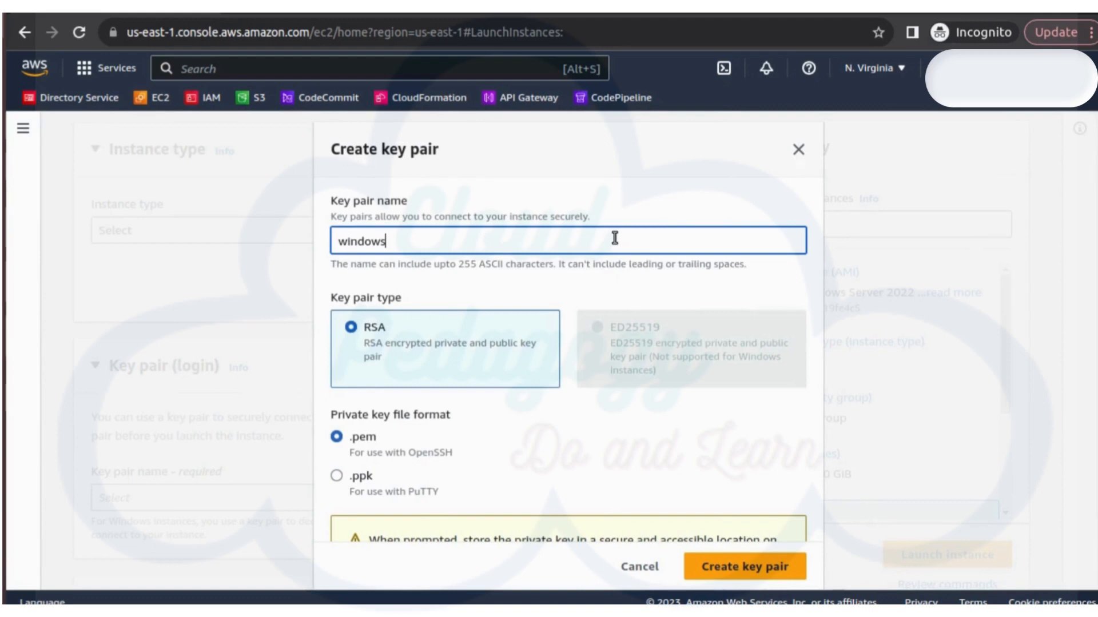
pyautogui.write('RdpKey')
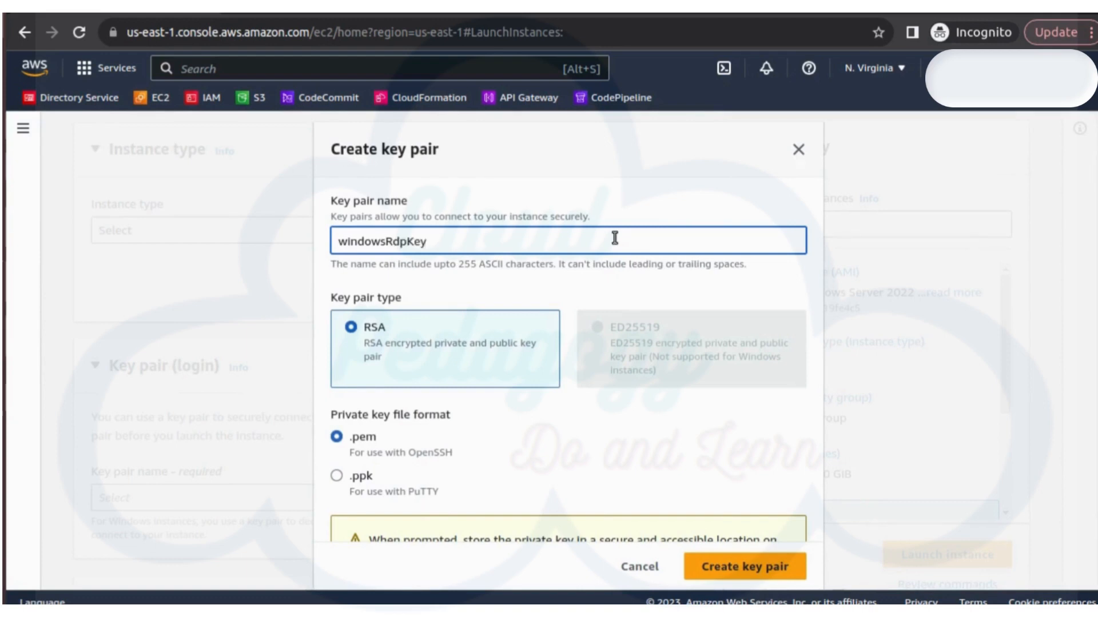
pyautogui.click(730, 569)
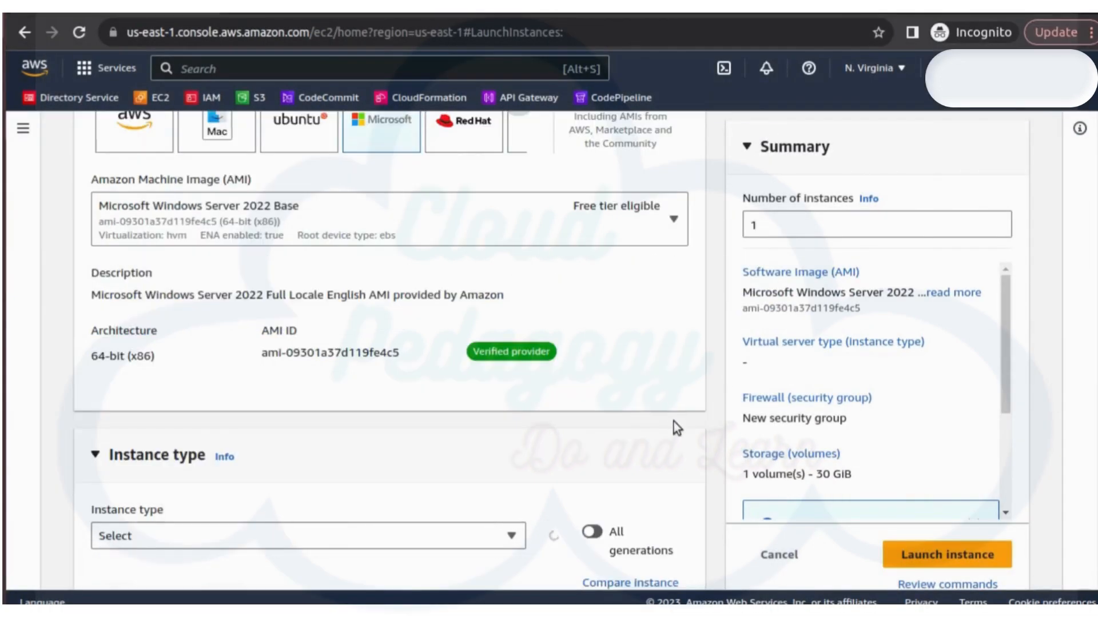
# - Review the network settings and launch the instance with the default security group options
pyautogui.scroll(-5, 674, 410)
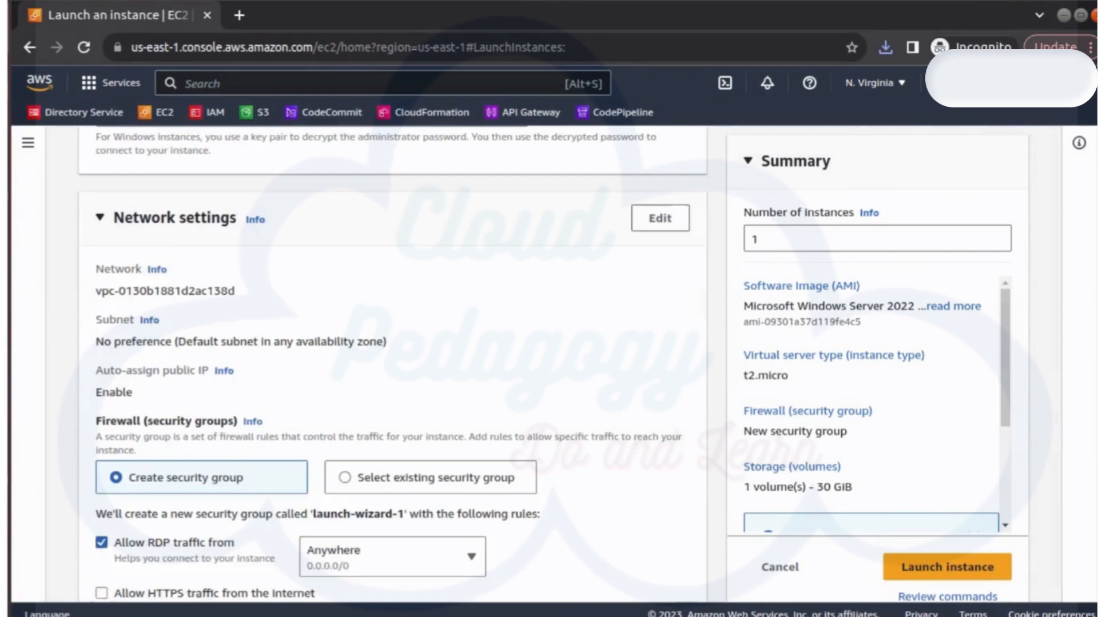
pyautogui.scroll(-1, 366, 366)
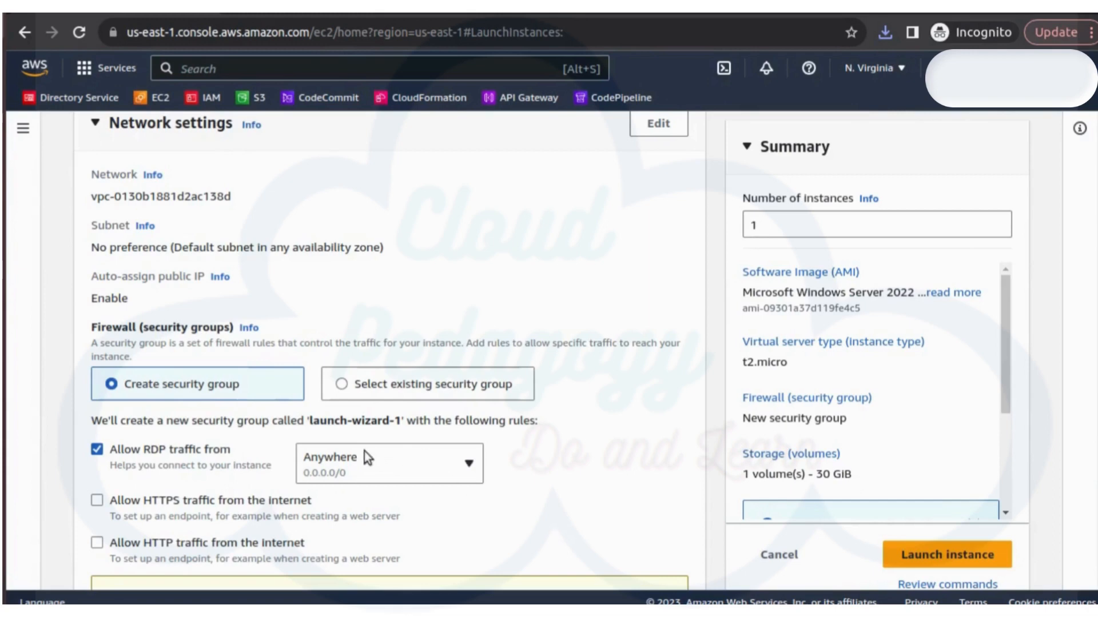
pyautogui.click(952, 554)
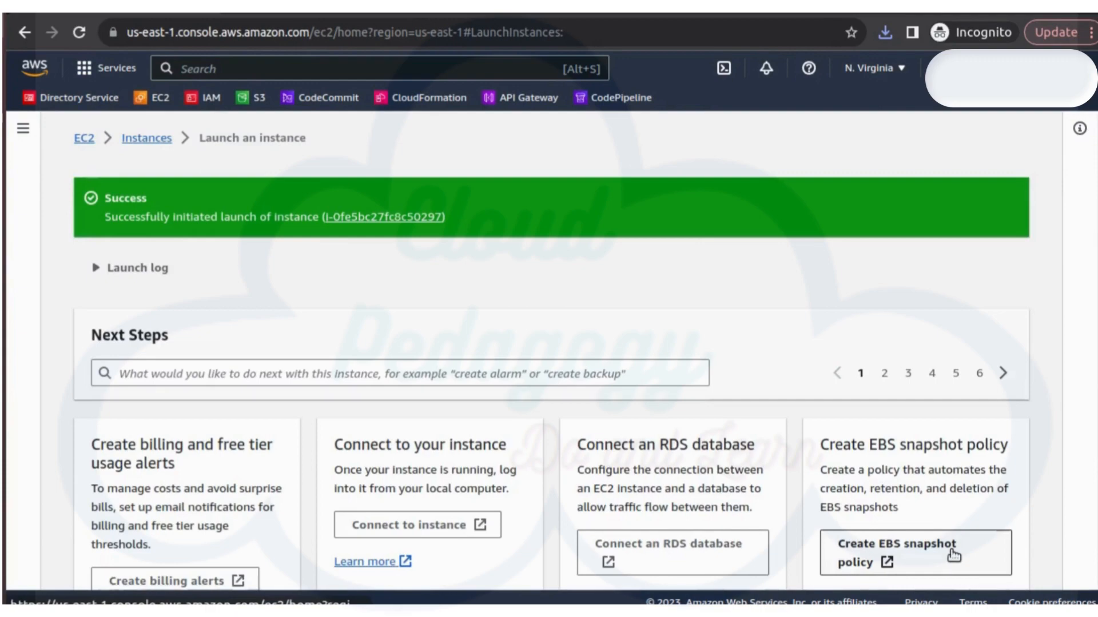
# - Go to the list of all instances and refresh it to update the new server's state
pyautogui.scroll(-7, 549, 355)
pyautogui.click(953, 566)
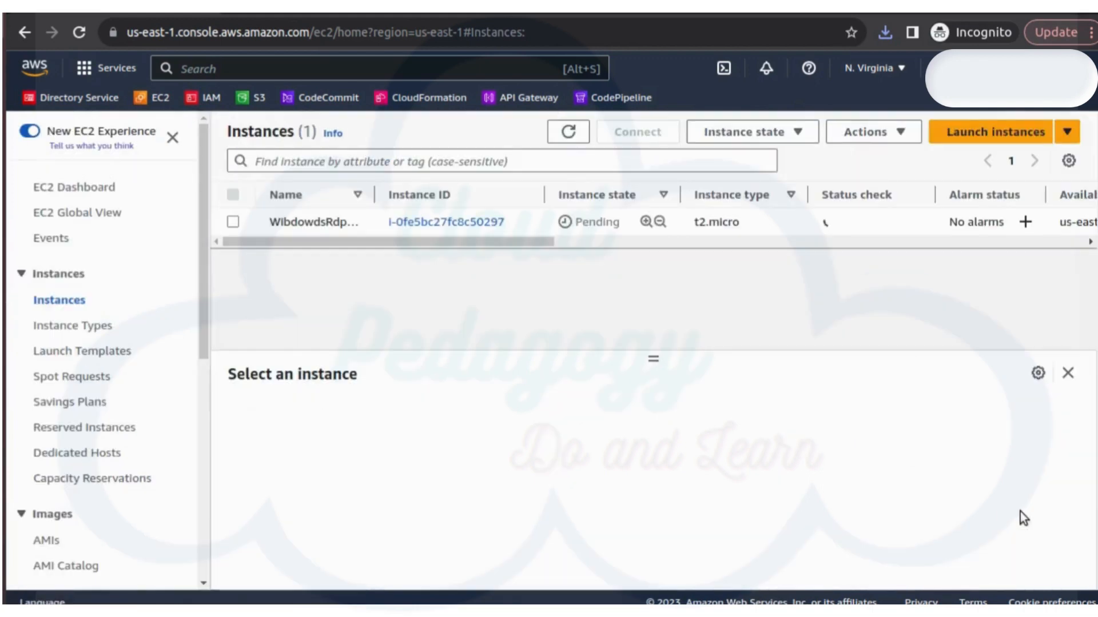
pyautogui.click(564, 133)
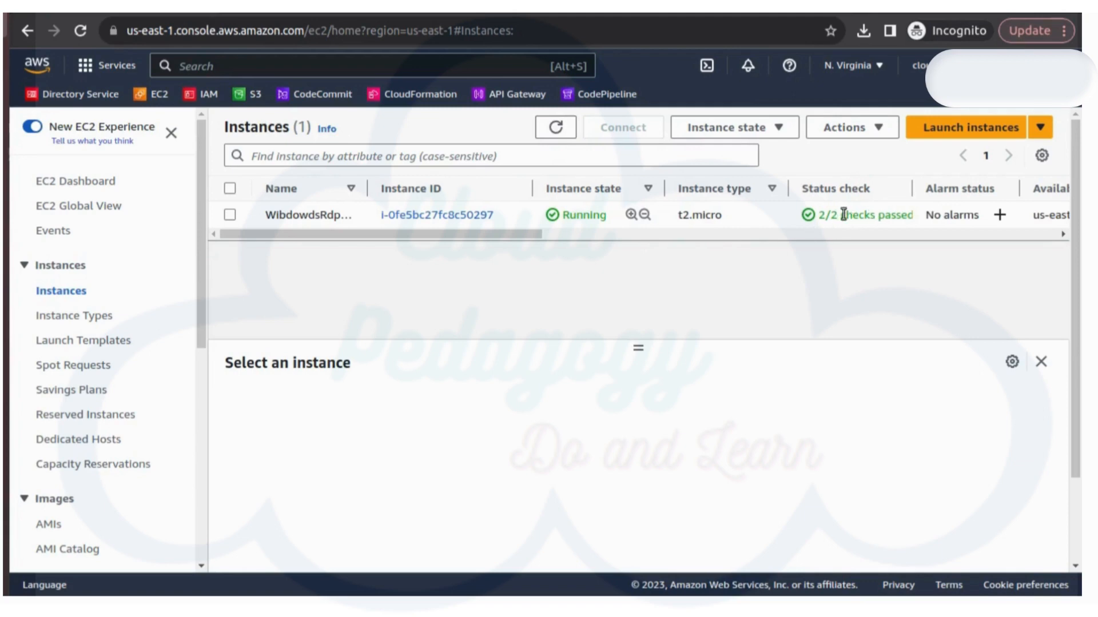
# - Select the WibdowdsRdpServer instance and open its RDP client connection details
pyautogui.click(231, 213)
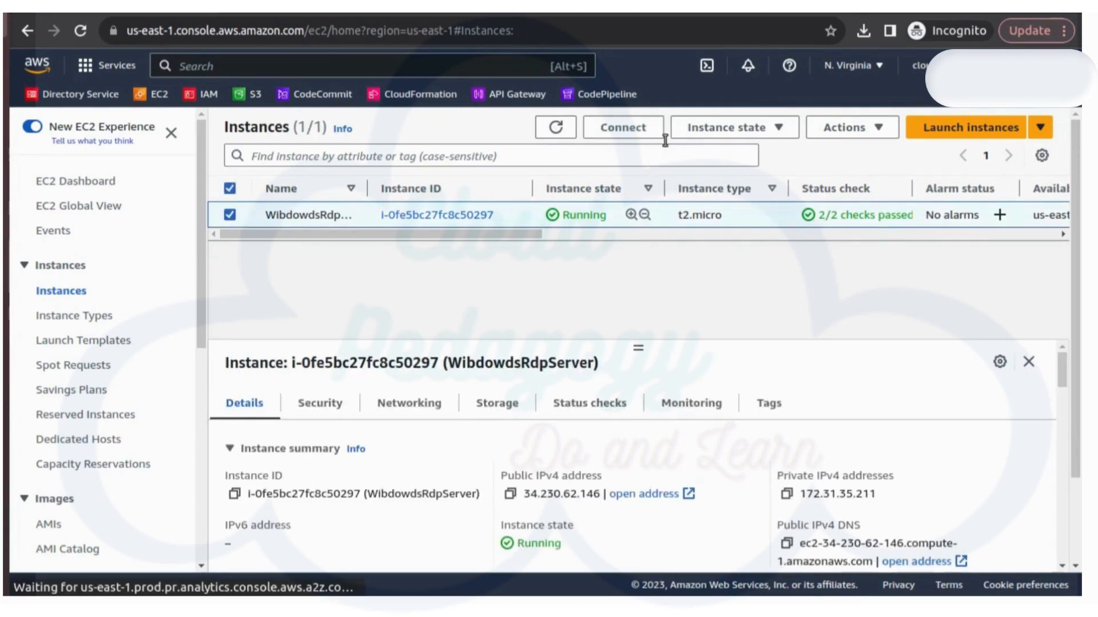
pyautogui.click(635, 128)
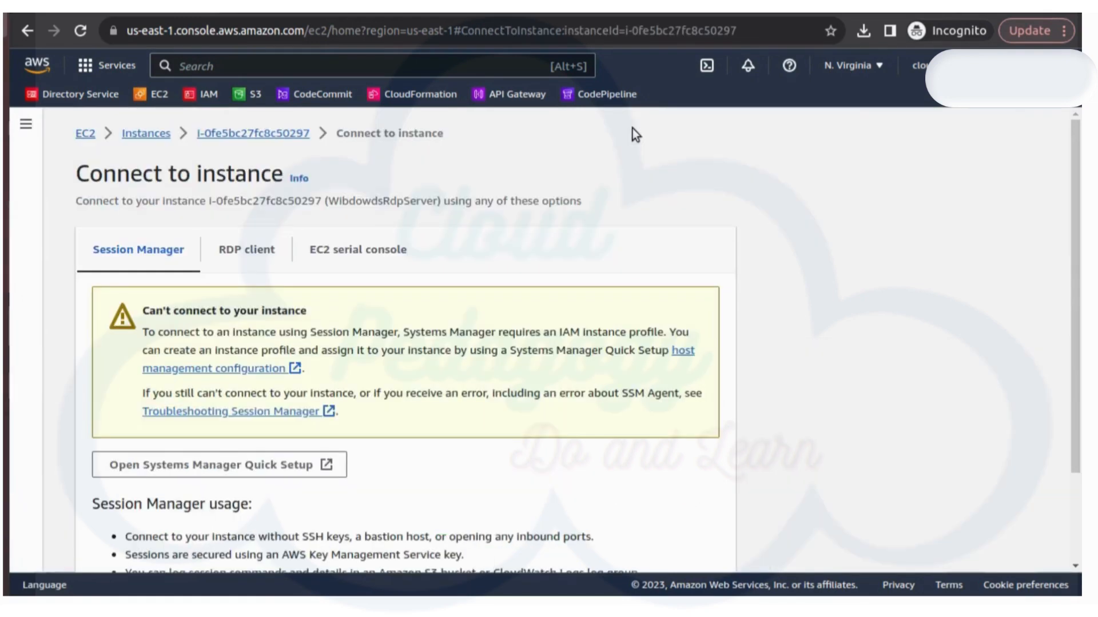
pyautogui.click(237, 257)
pyautogui.scroll(-5, 834, 326)
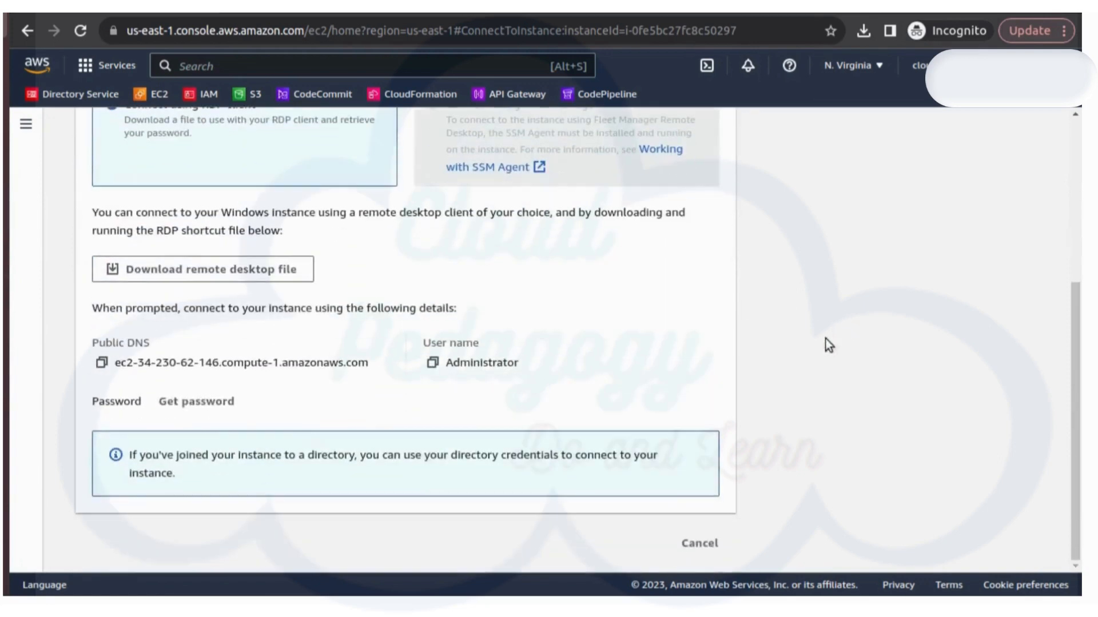
# - Request the instance's Windows password and upload windowsRdpKey.pem from Downloads as the private key file
pyautogui.click(211, 404)
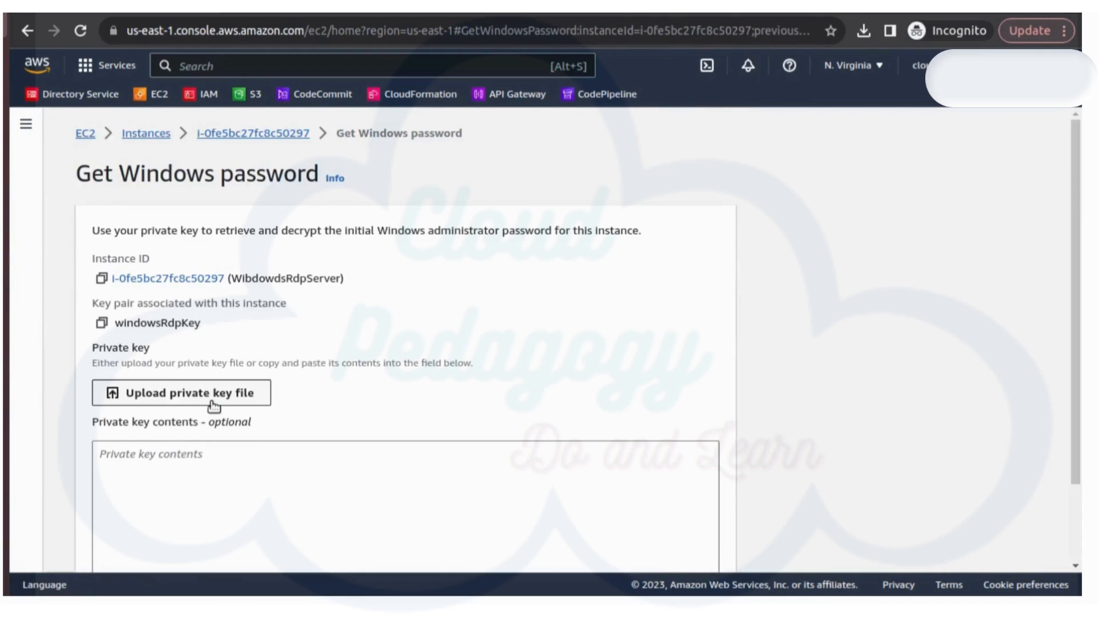
pyautogui.click(213, 404)
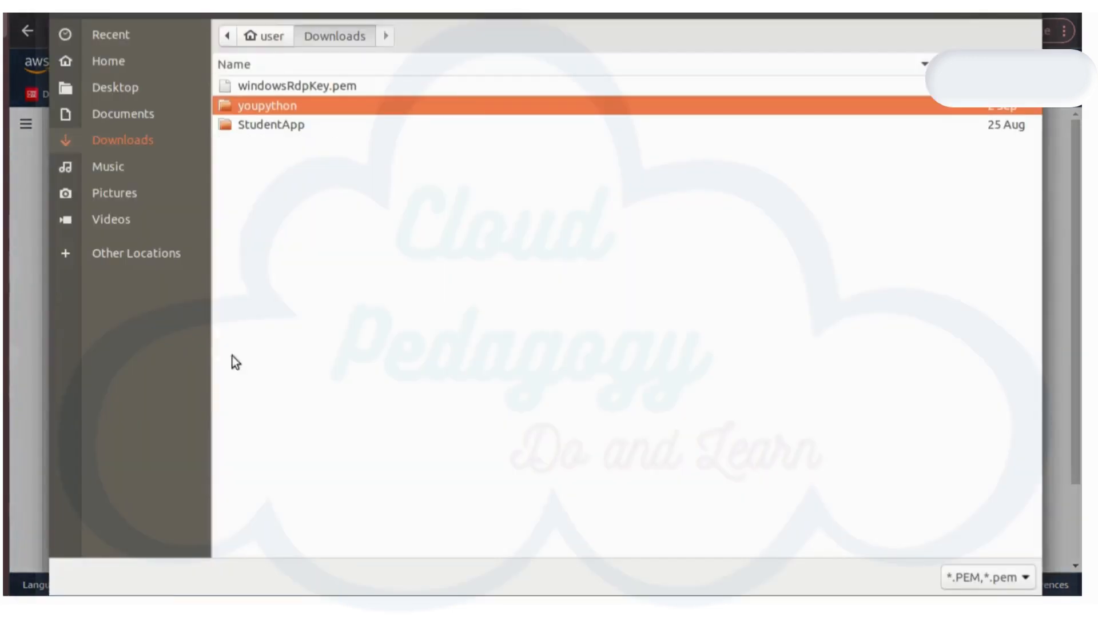
pyautogui.click(273, 87)
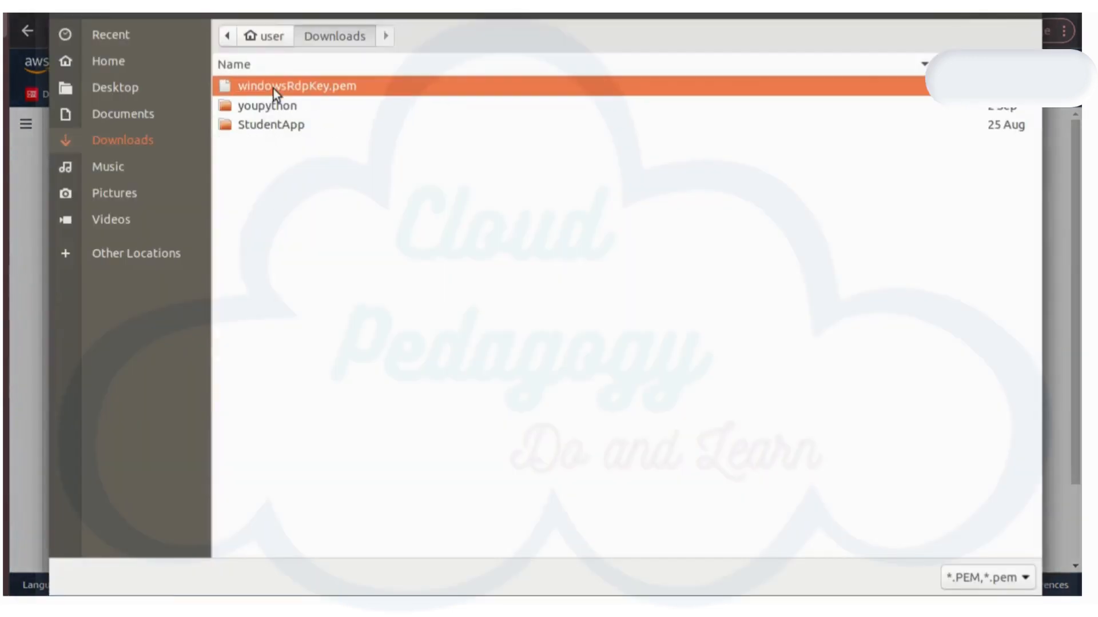
pyautogui.click(1016, 16)
# - Decrypt the Windows administrator password with the uploaded private key and bring the connection details into view
pyautogui.scroll(-2, 987, 348)
pyautogui.scroll(1, 833, 438)
pyautogui.scroll(1, 833, 438)
pyautogui.scroll(-2, 404, 367)
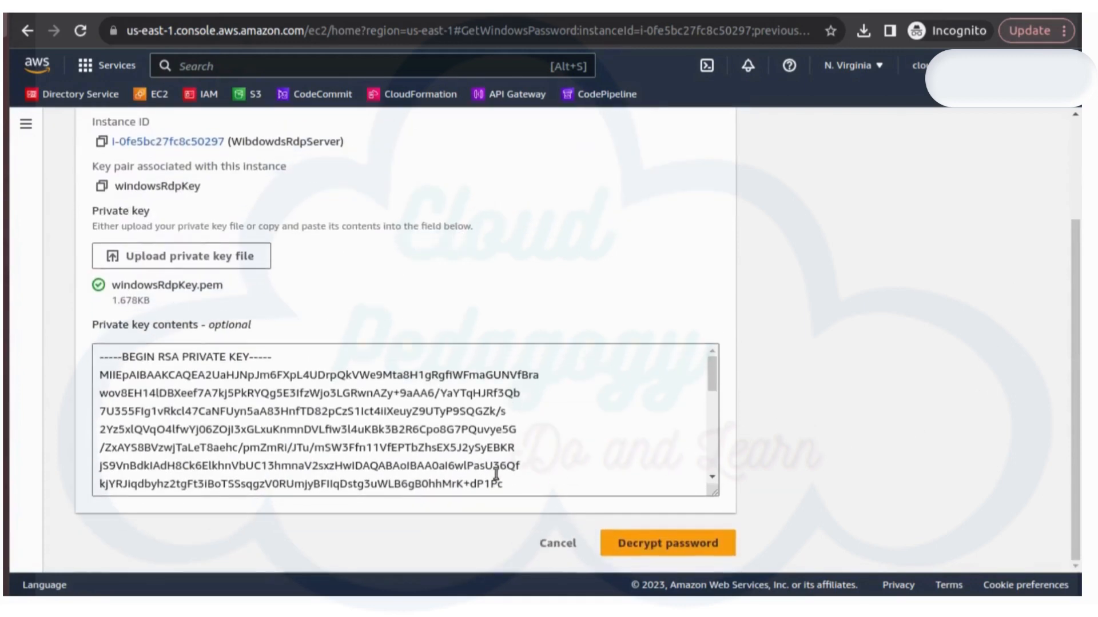
pyautogui.click(640, 547)
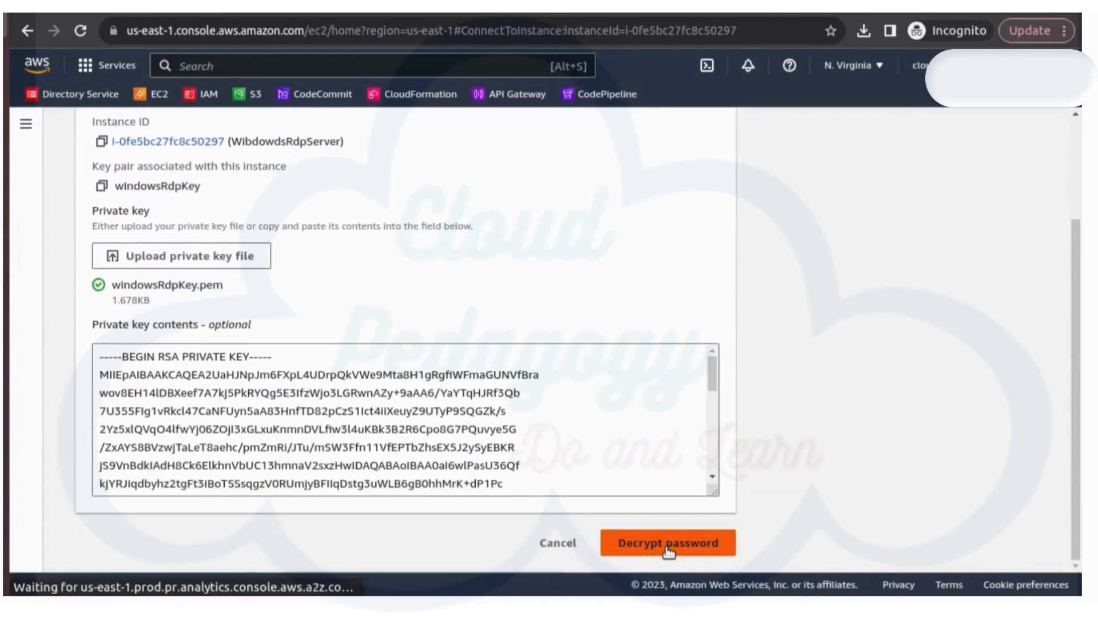
pyautogui.scroll(-3, 670, 516)
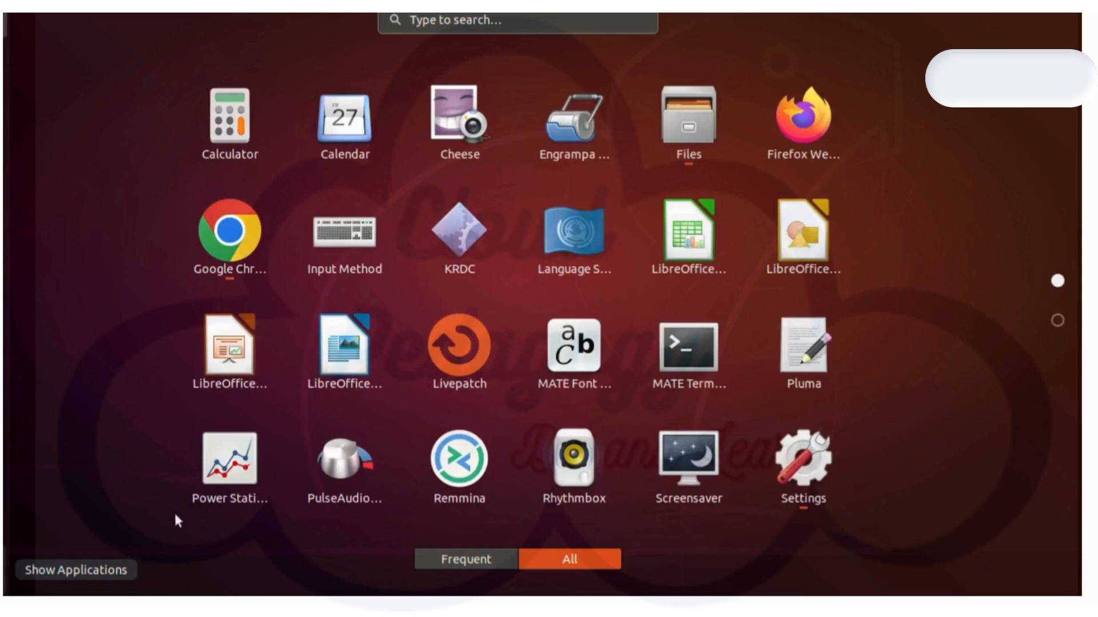
# - Switch to Remmina and create a new RDP connection profile named windowsServer
pyautogui.click(451, 453)
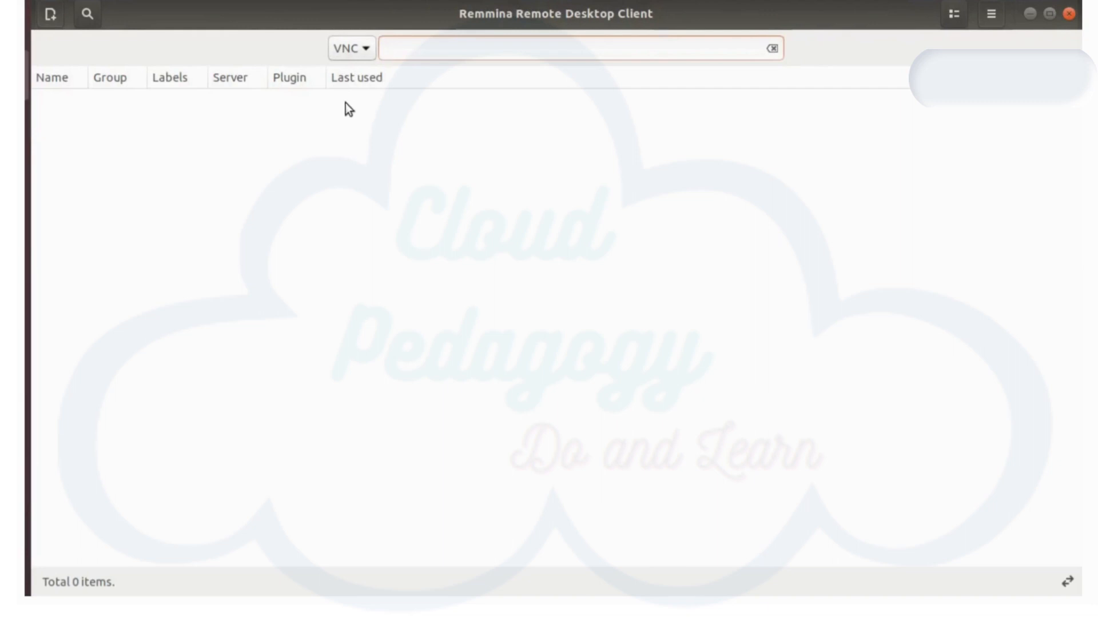
pyautogui.click(50, 15)
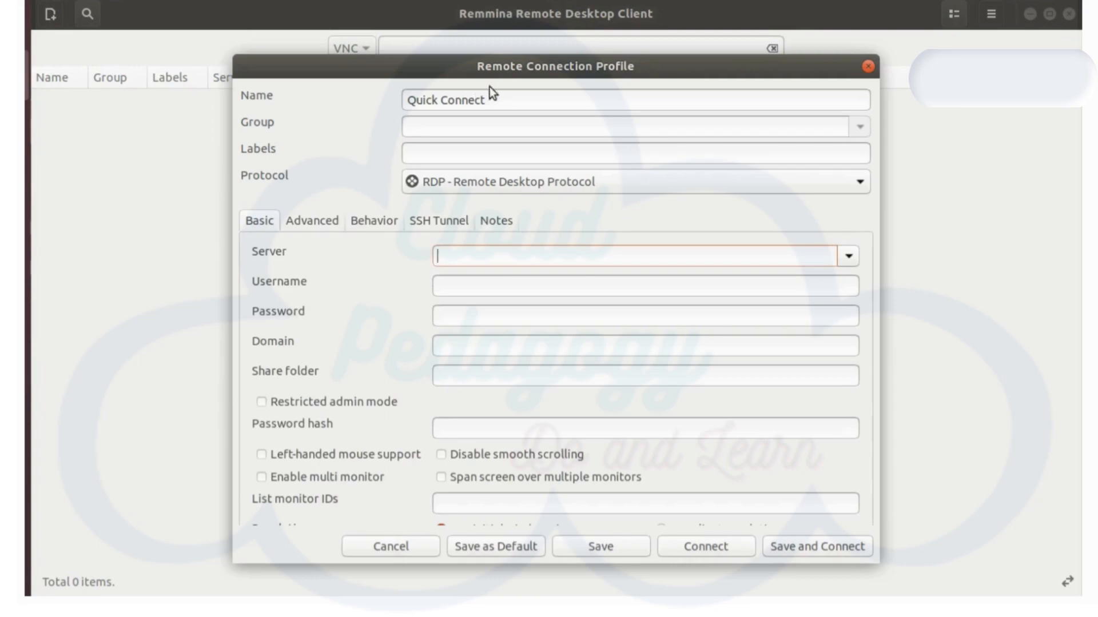
pyautogui.tripleClick(515, 98)
pyautogui.write('windowsServer')
# - Copy the instance's public DNS from the AWS console into the Remmina profile's Server field
pyautogui.click(500, 259)
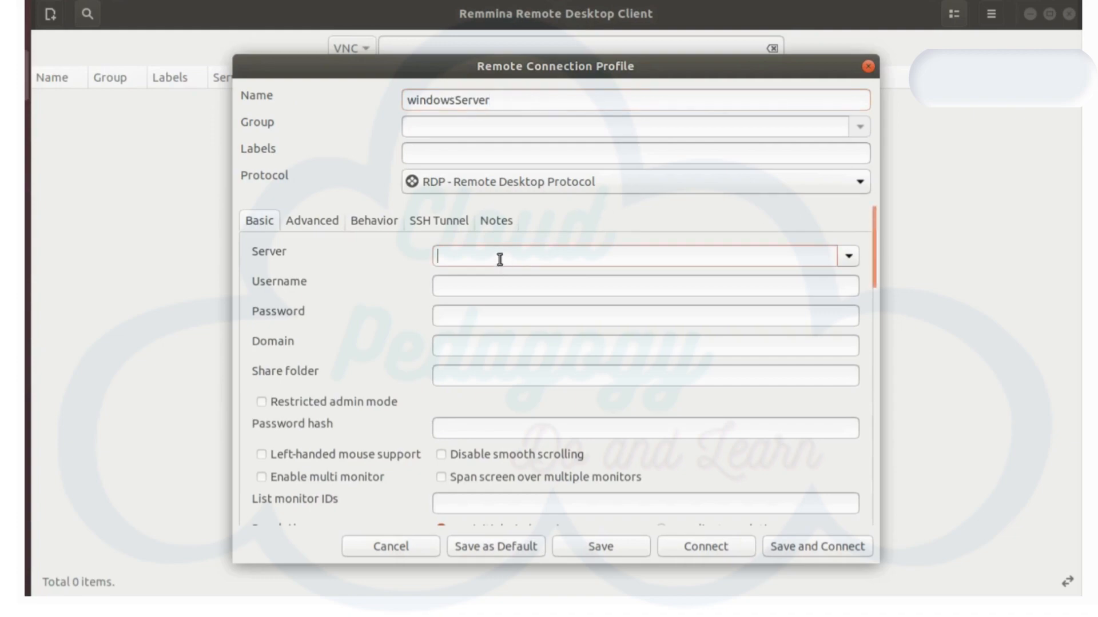
pyautogui.hotkey('alt', 'Tab')
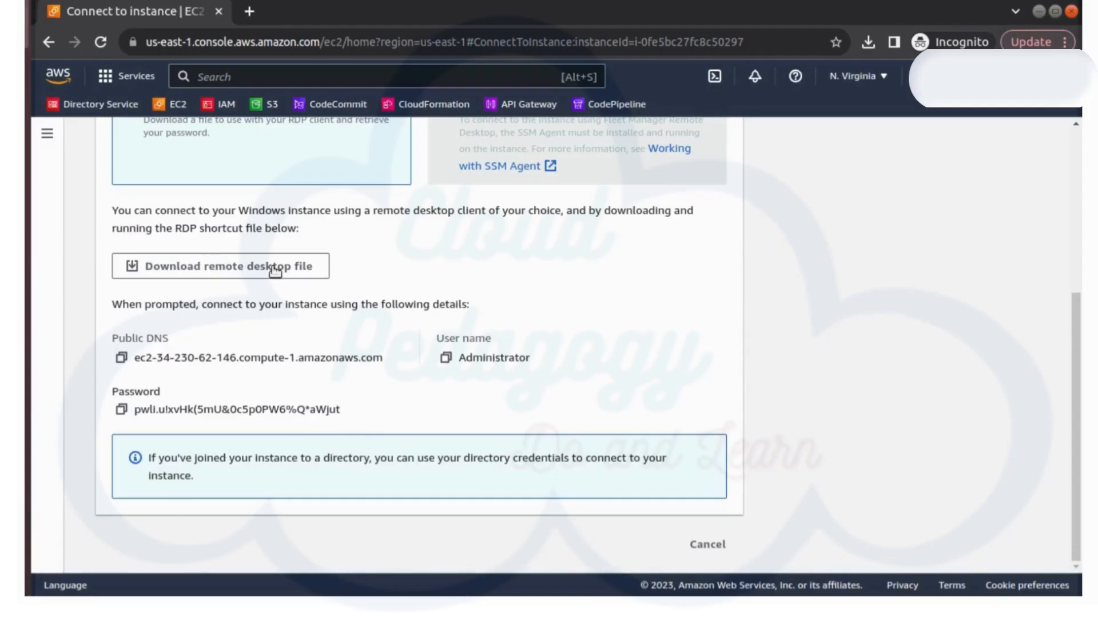
pyautogui.click(124, 360)
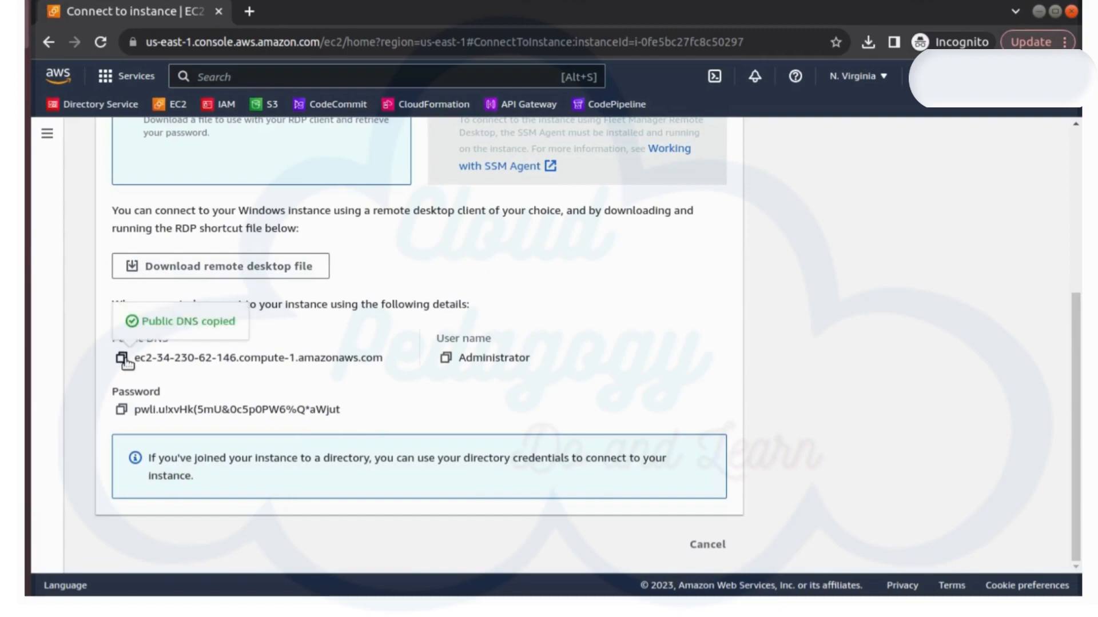
pyautogui.hotkey('alt', 'Tab')
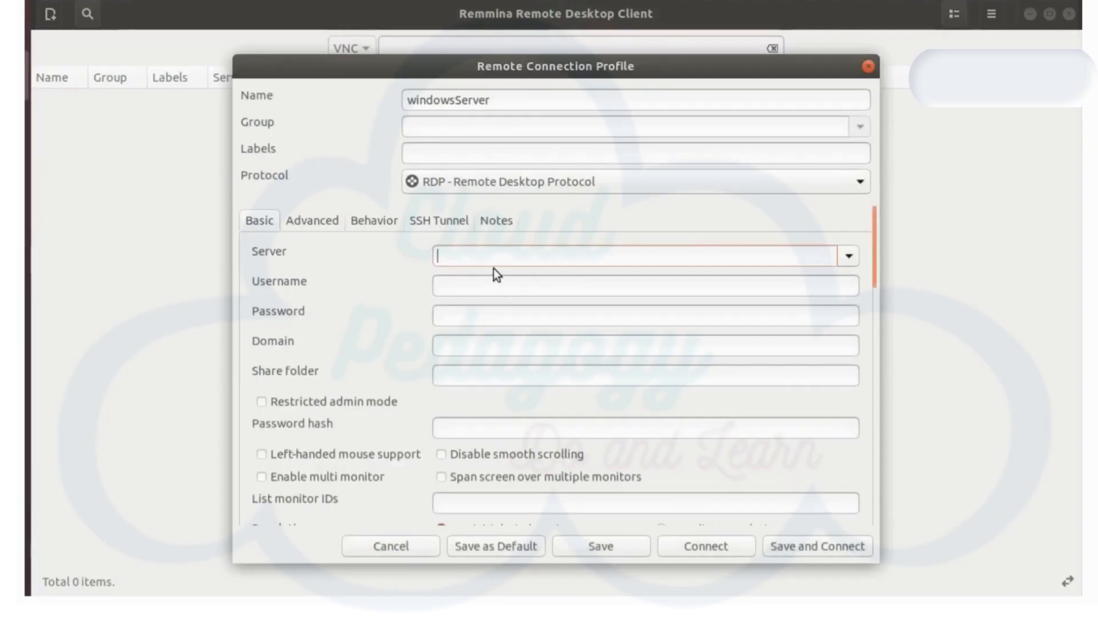
pyautogui.hotkey('ctrl', 'v')
# - Copy the user name Administrator from the AWS console into the Remmina profile's Username field
pyautogui.hotkey('alt', 'Tab')
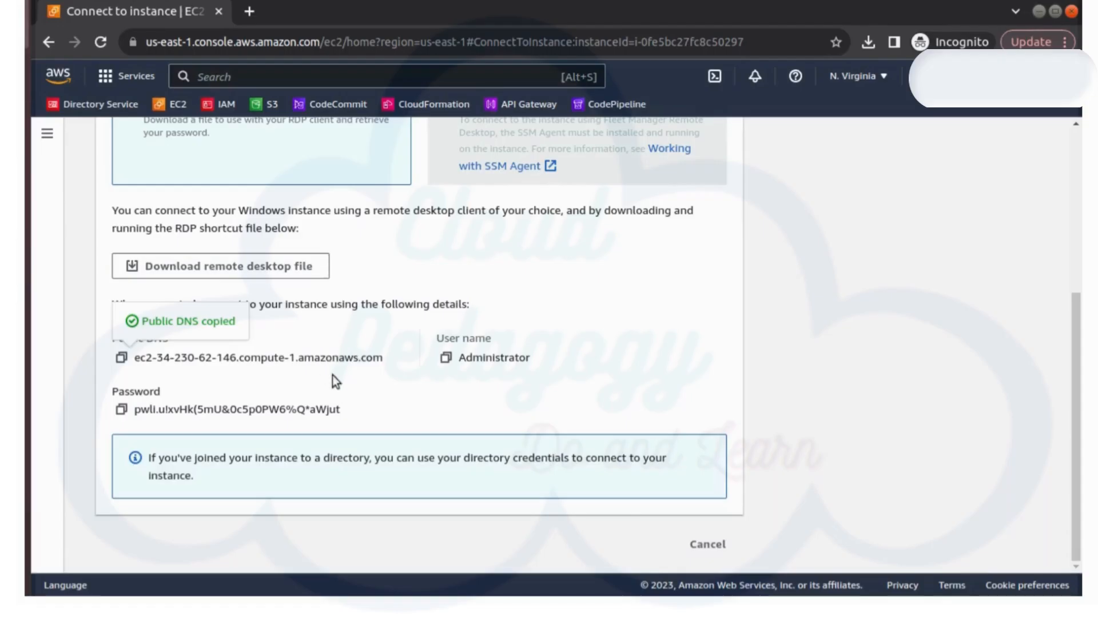
pyautogui.click(446, 359)
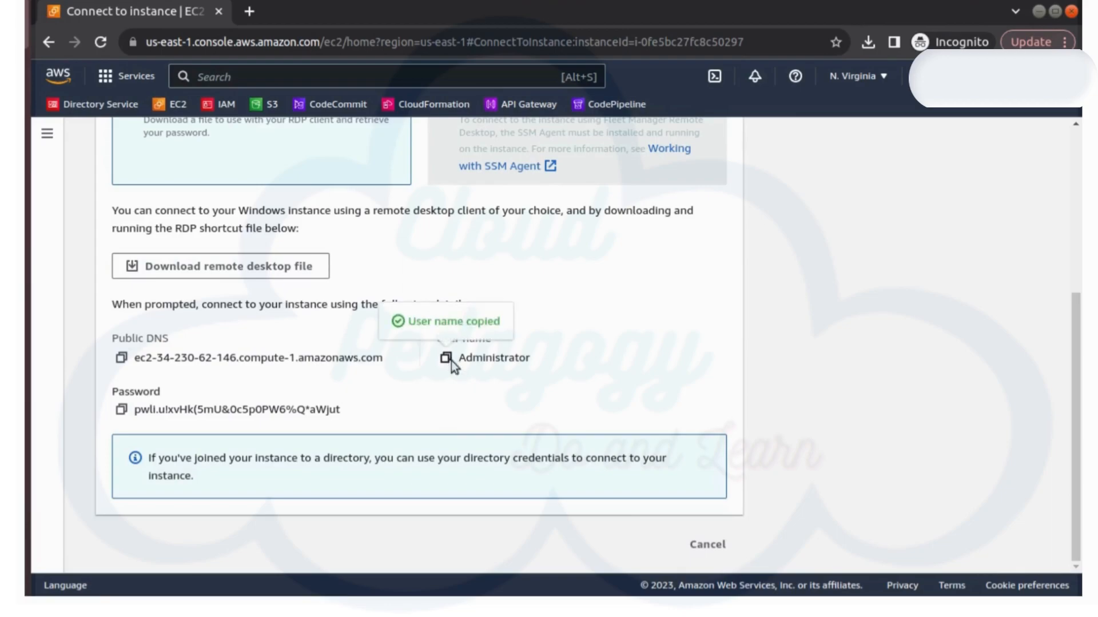
pyautogui.hotkey('alt', 'Tab')
pyautogui.click(449, 284)
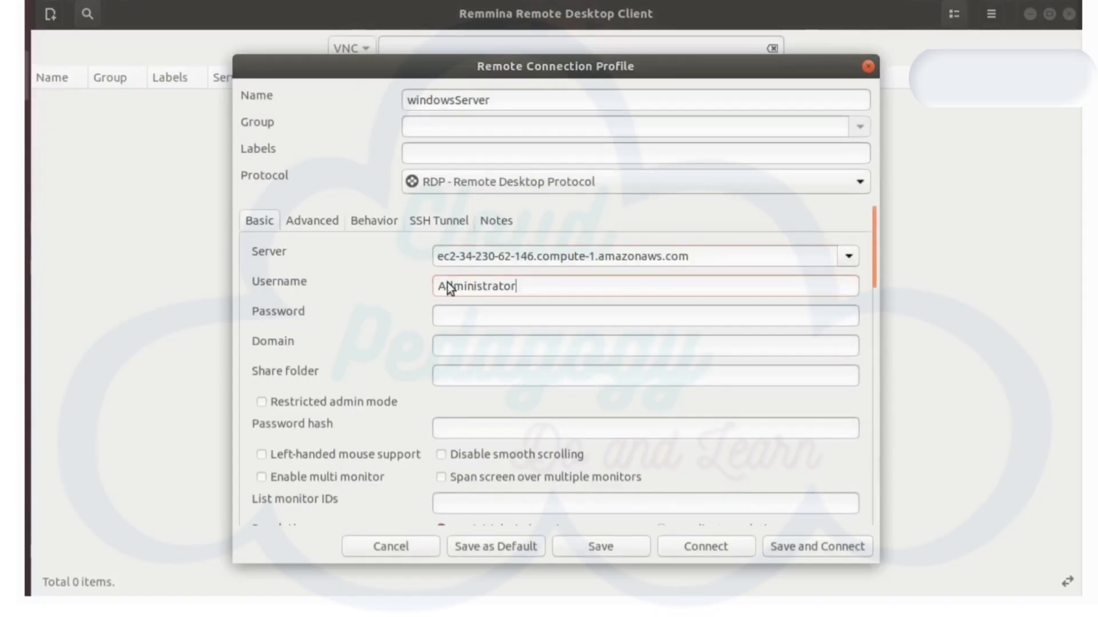
# - Copy the decrypted Windows password from the AWS console into the Remmina profile's Password field
pyautogui.hotkey('alt', 'Tab')
pyautogui.click(122, 410)
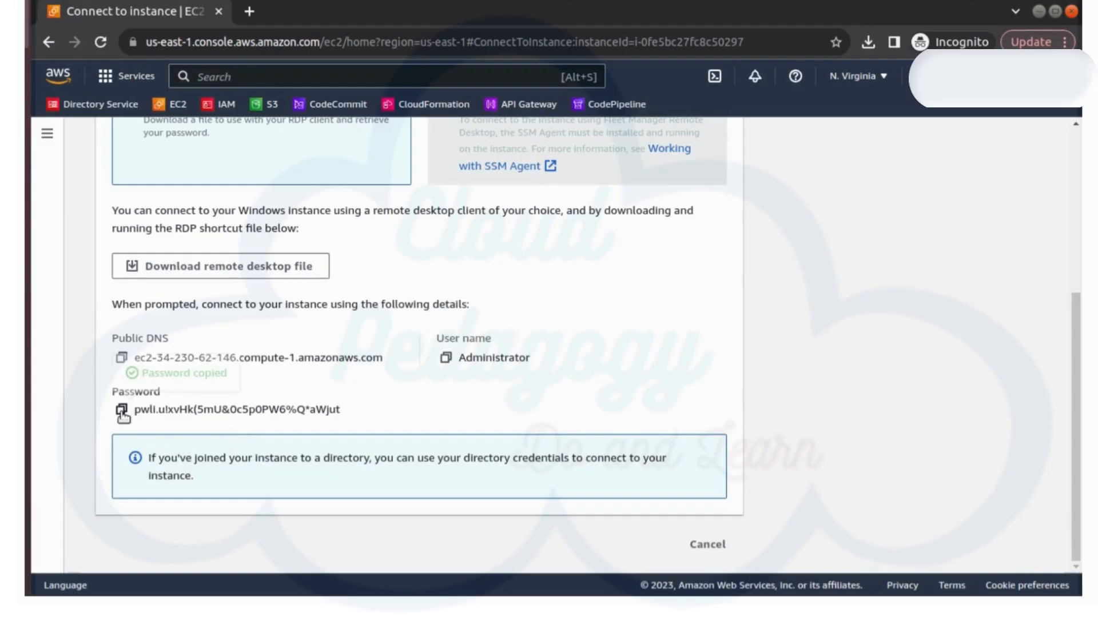
pyautogui.hotkey('alt', 'Tab')
pyautogui.click(536, 314)
pyautogui.hotkey('ctrl', 'v')
pyautogui.moveTo(873, 273); pyautogui.dragTo(864, 325)
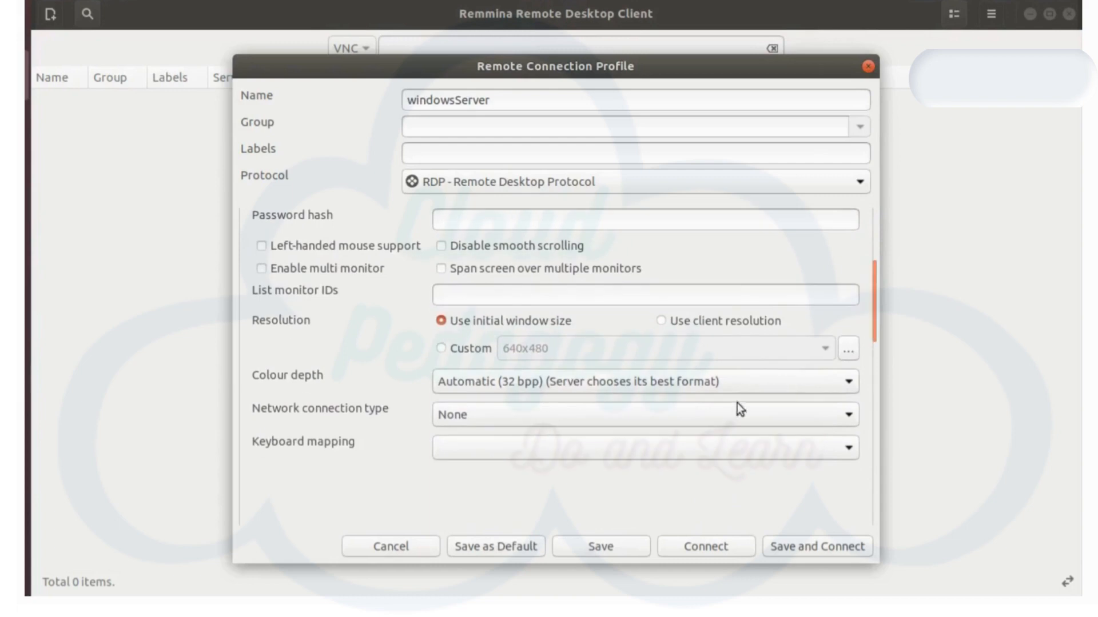
# - Set the profile's colour depth to High colour (16 bpp), save the profile and connect to the server
pyautogui.click(723, 386)
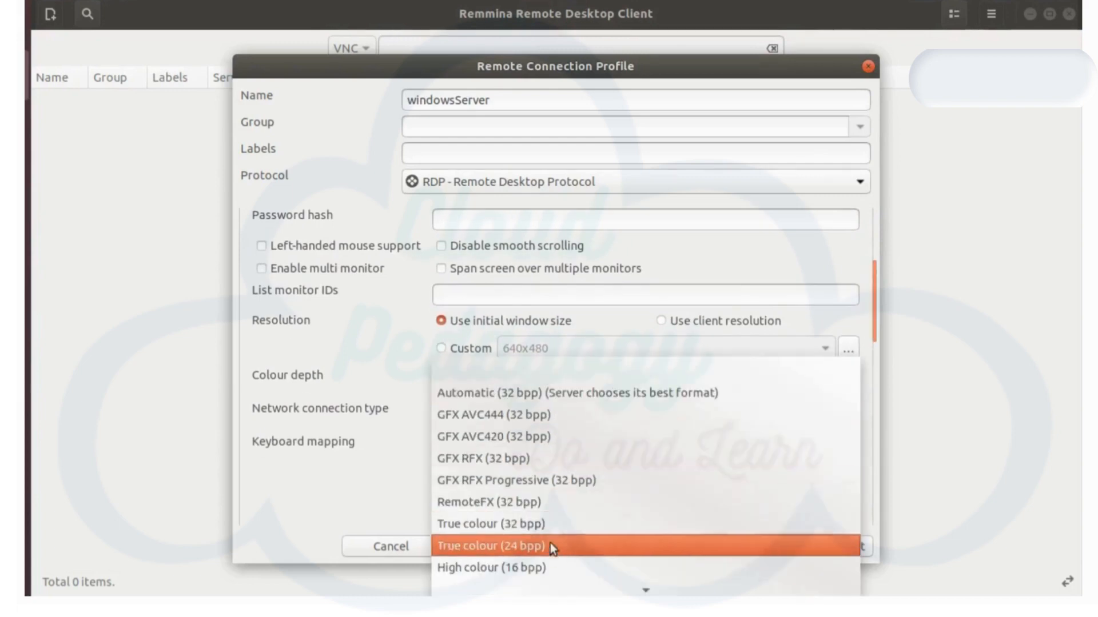
pyautogui.click(538, 568)
pyautogui.click(956, 372)
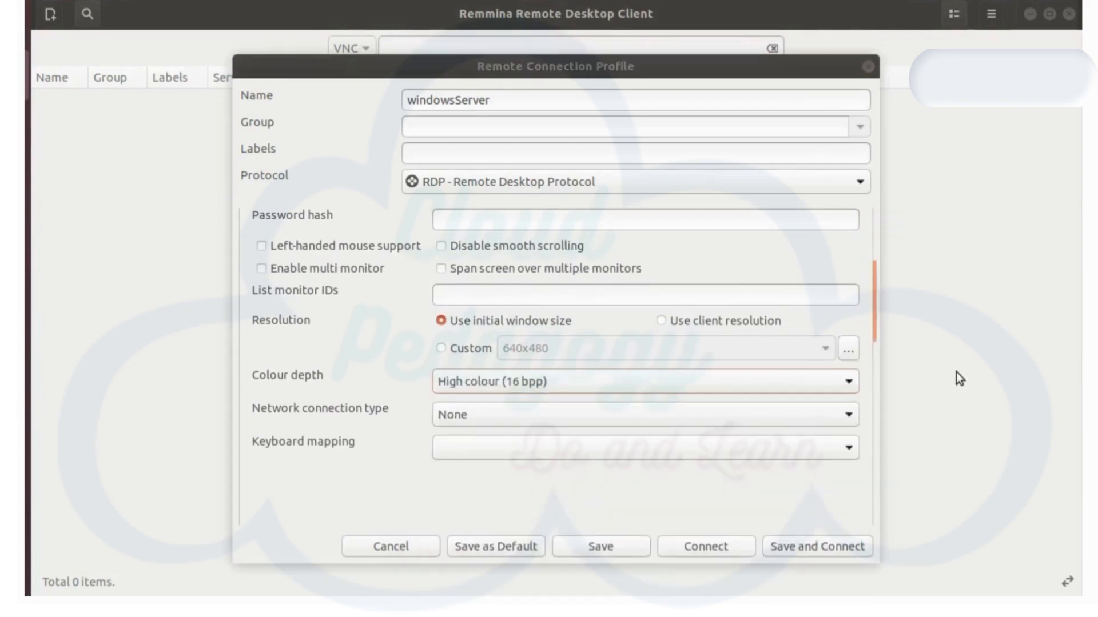
pyautogui.click(504, 474)
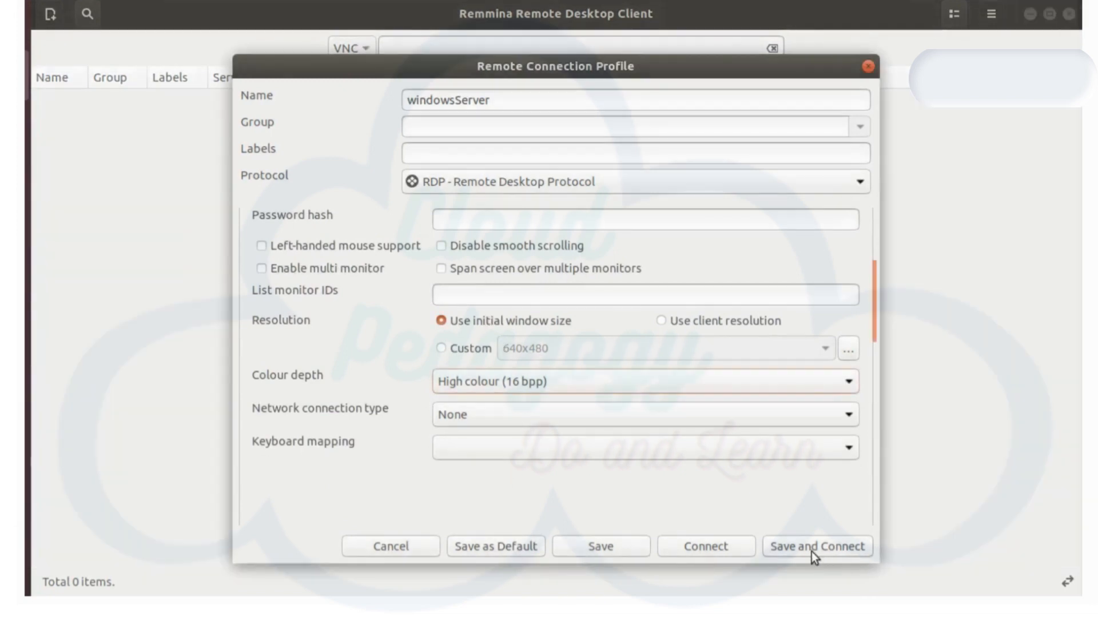
pyautogui.click(811, 551)
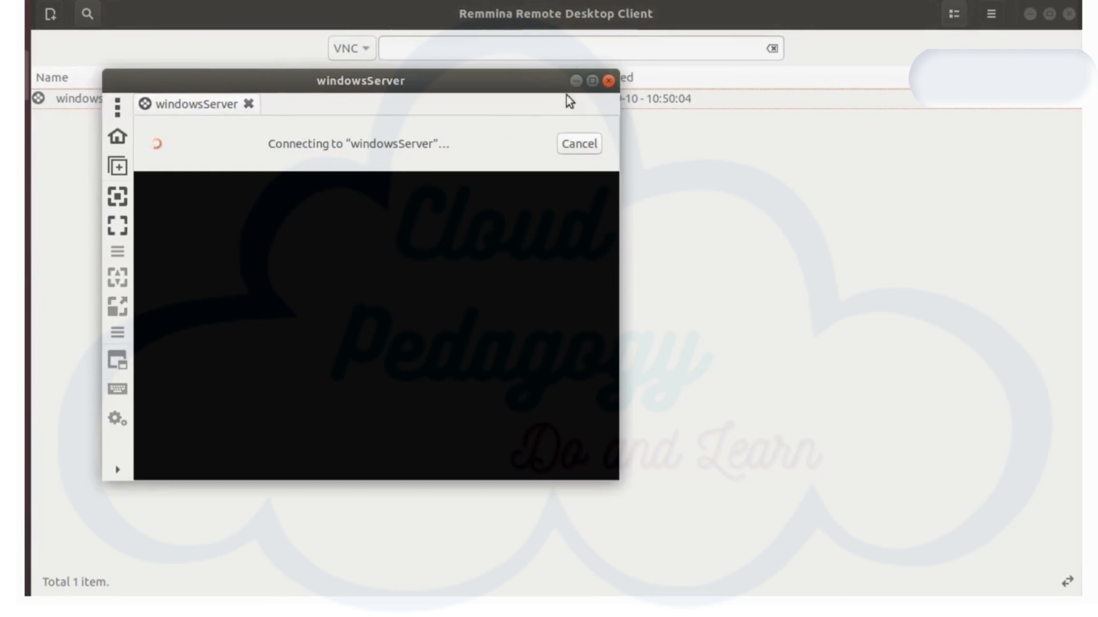
# - Maximize the remote session window and enable dynamic resolution so the Windows desktop fills it
pyautogui.click(593, 84)
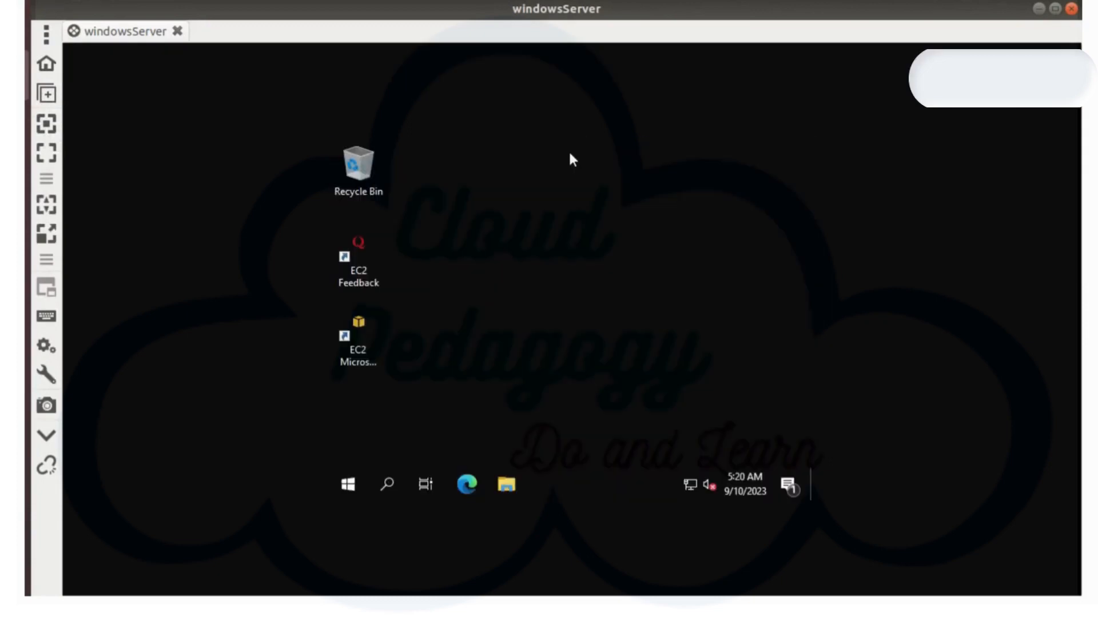
pyautogui.click(49, 230)
pyautogui.click(54, 205)
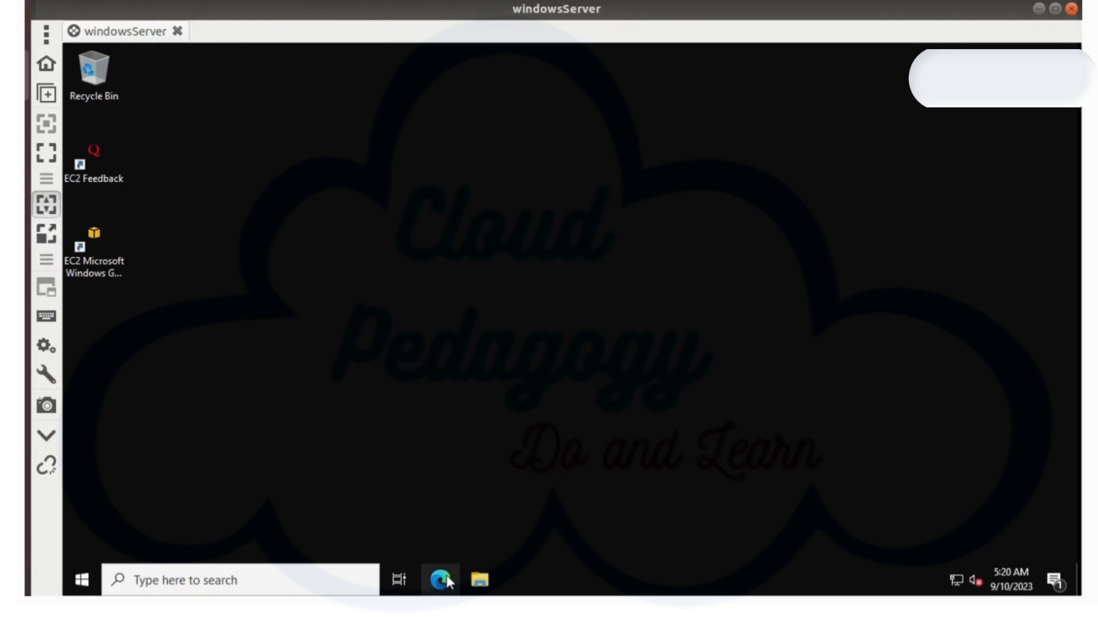
# - Launch Microsoft Edge on the remote Windows desktop and go to youtube.com
pyautogui.click(441, 580)
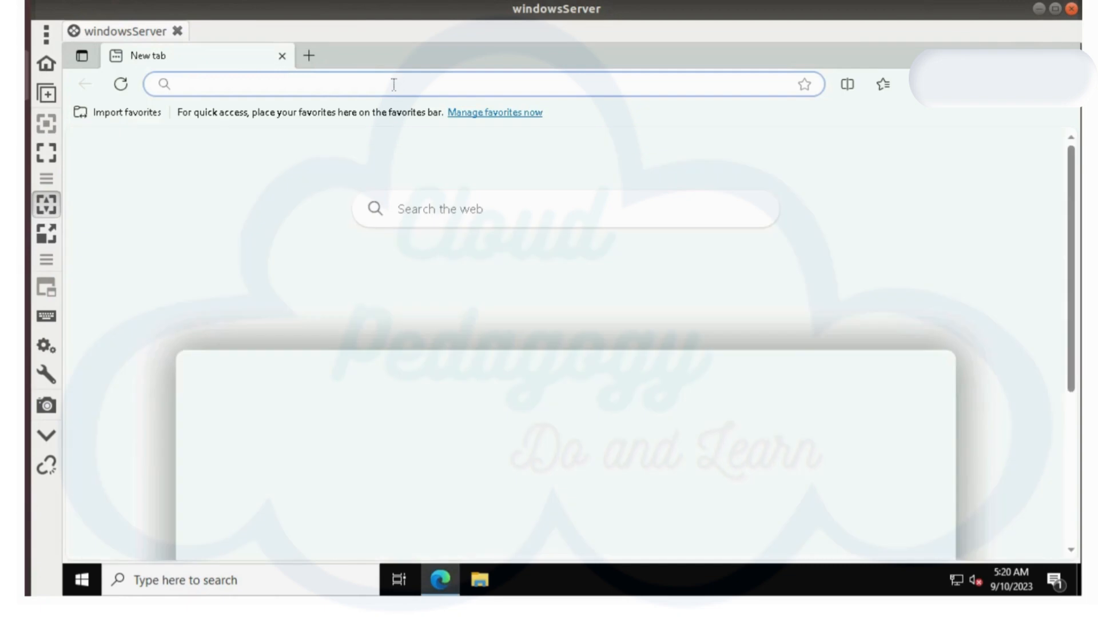
pyautogui.write('youtub')
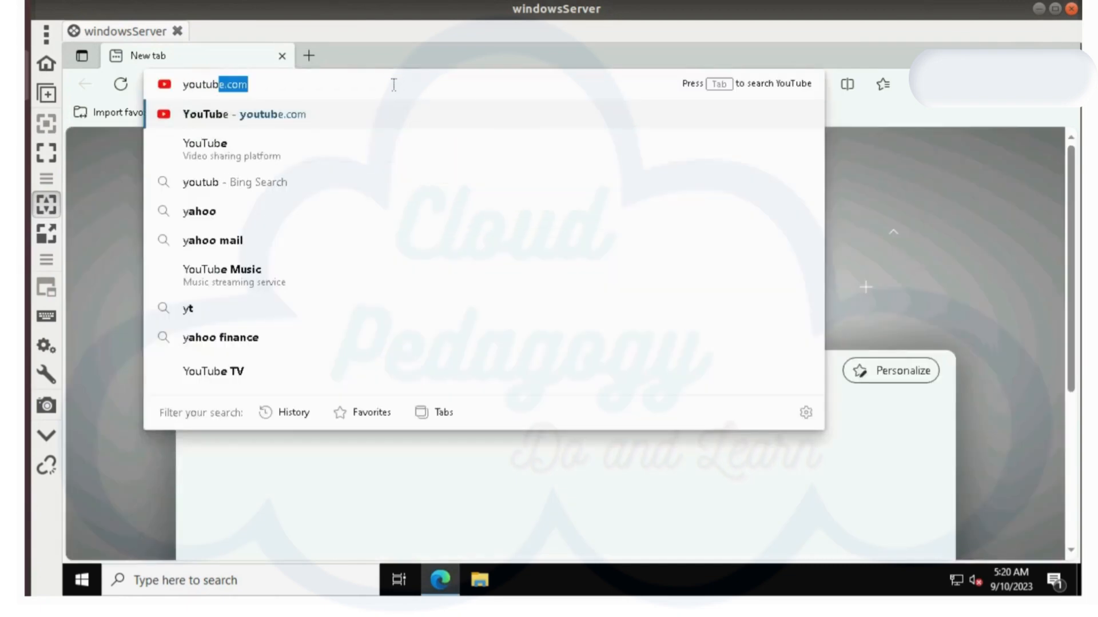
pyautogui.write('ecom')
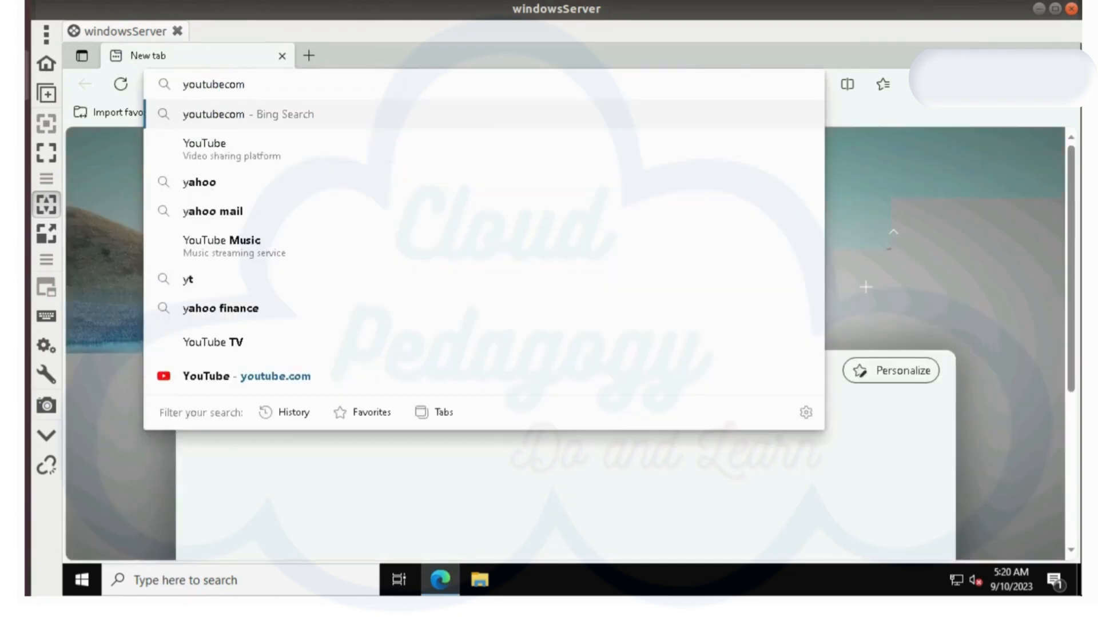
pyautogui.press('Return')
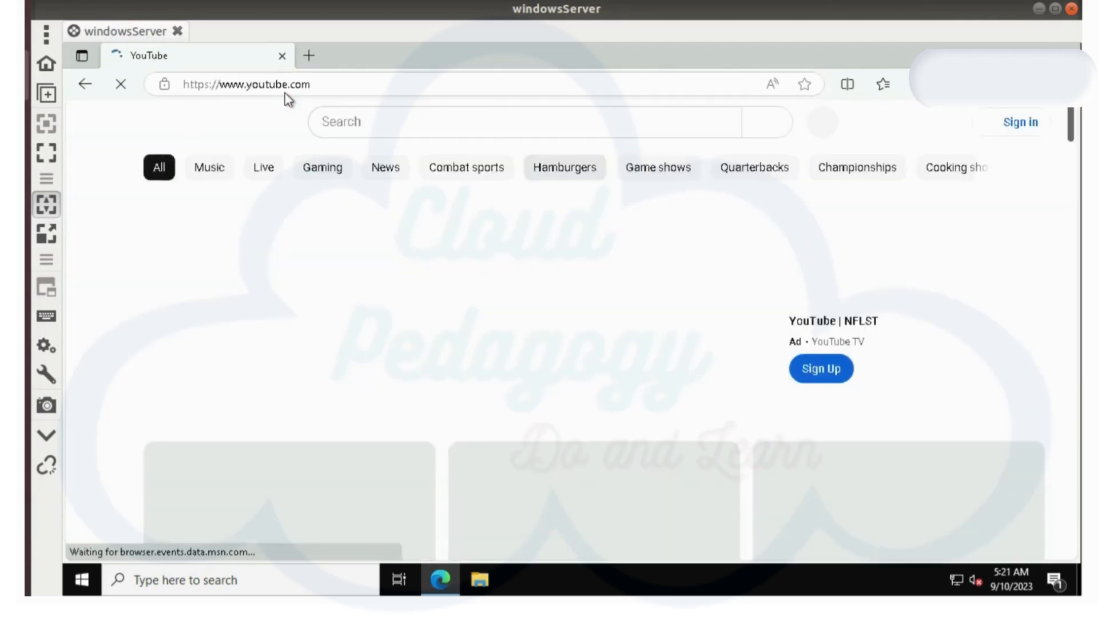
pyautogui.click(285, 93)
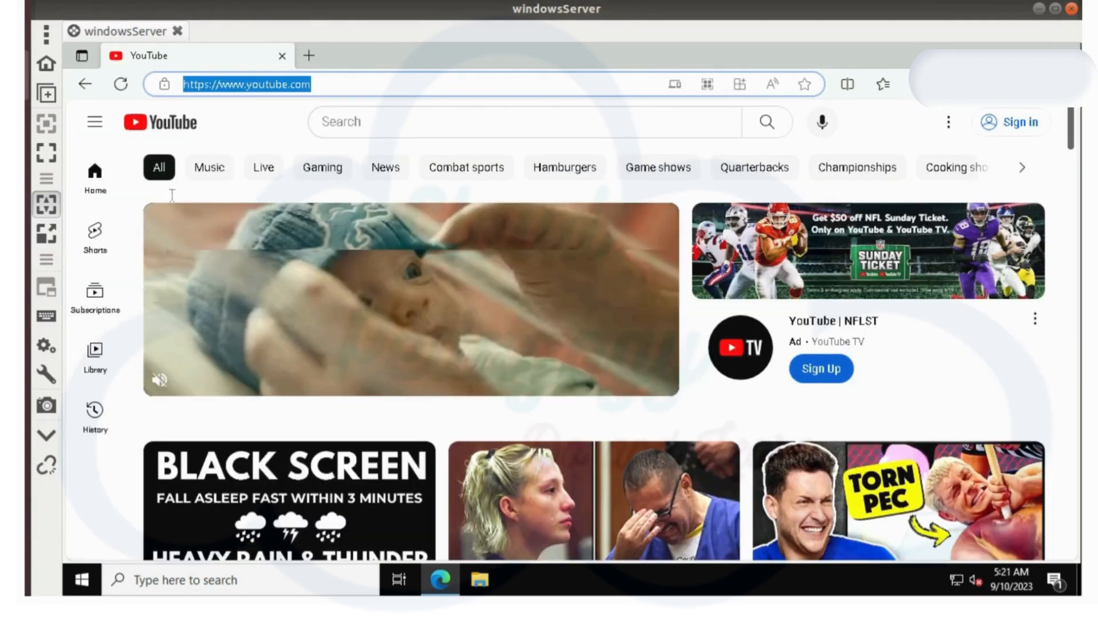